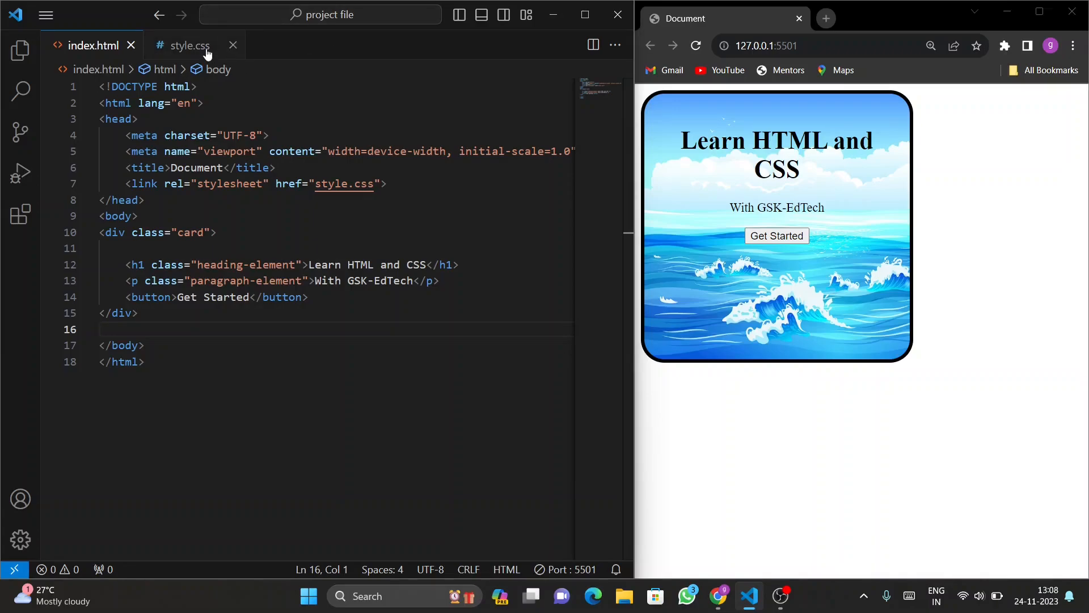
# - Review the .card rule in style.css, highlighting its background-image and background-size properties and the image URL
pyautogui.moveTo(120, 100); pyautogui.dragTo(389, 343)
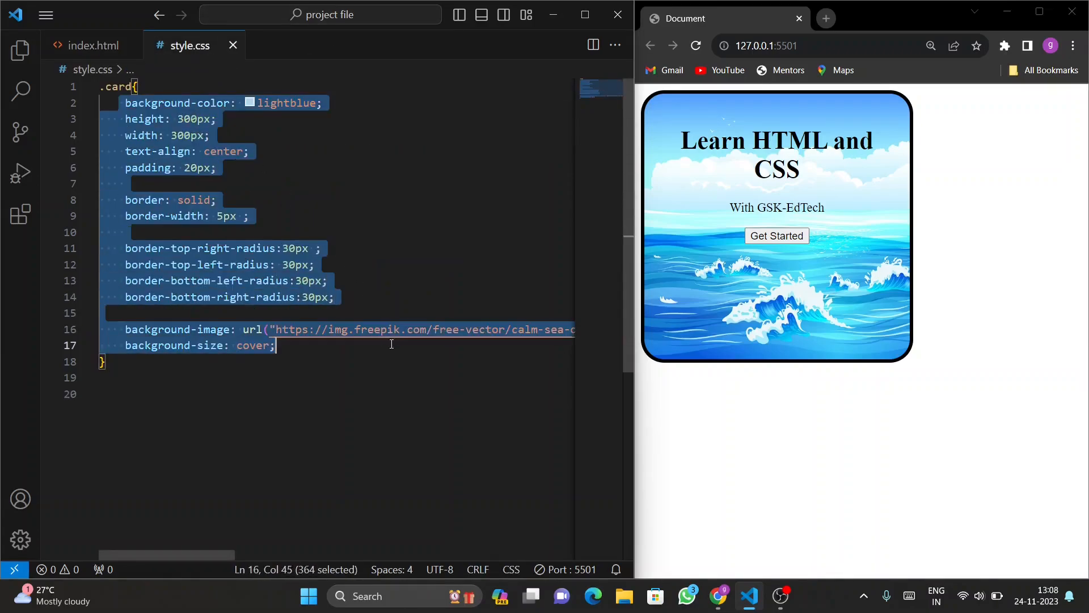
pyautogui.press('Escape')
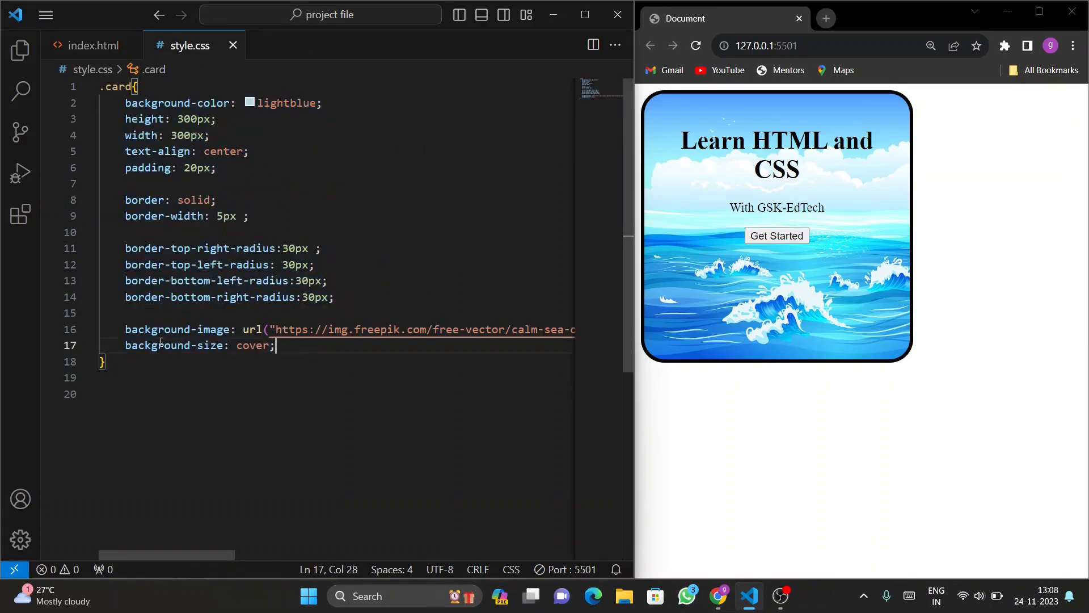
pyautogui.moveTo(126, 328); pyautogui.dragTo(245, 329)
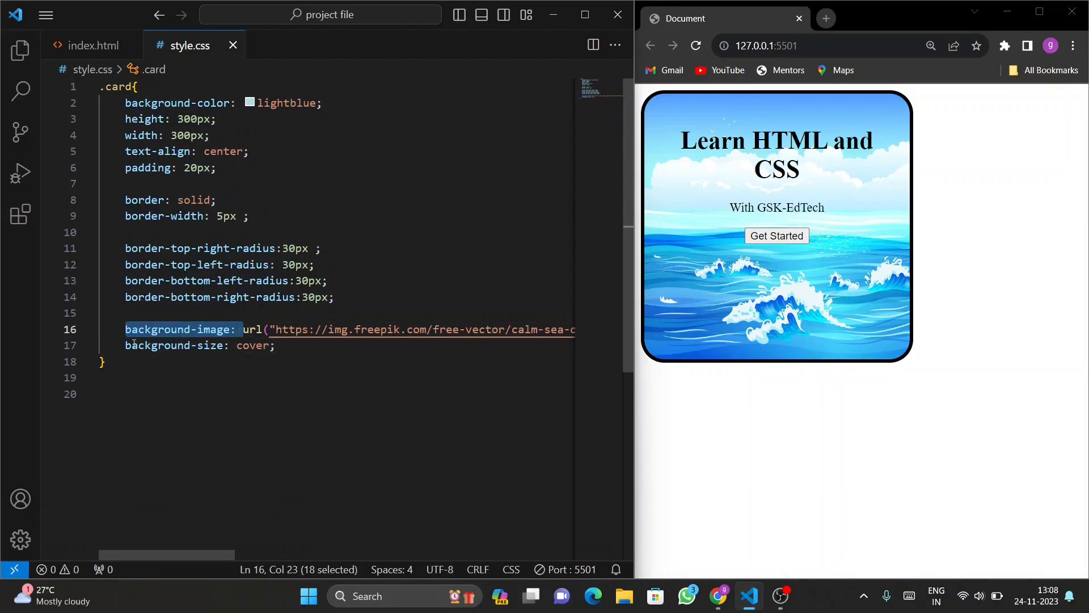
pyautogui.moveTo(125, 344); pyautogui.dragTo(237, 345)
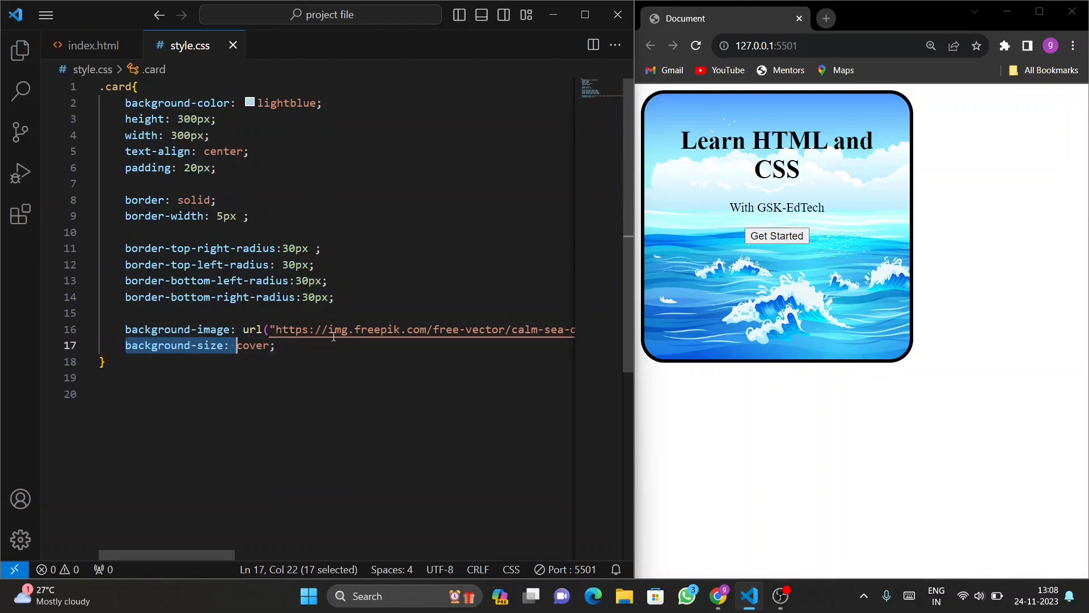
pyautogui.click(91, 45)
pyautogui.click(189, 46)
pyautogui.moveTo(277, 329); pyautogui.dragTo(508, 347)
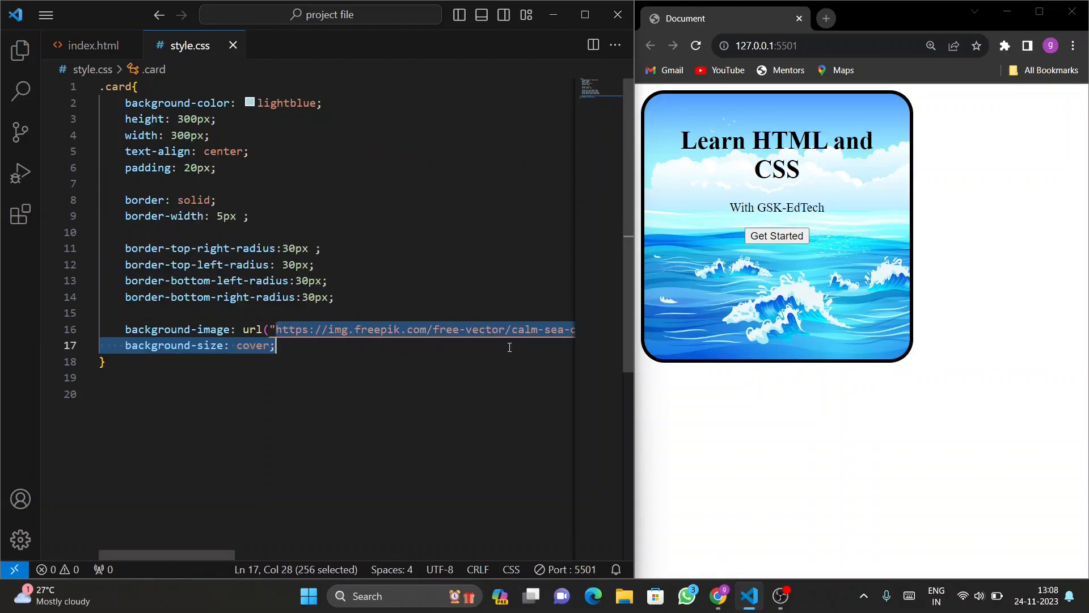
pyautogui.tripleClick(375, 329)
pyautogui.click(397, 343)
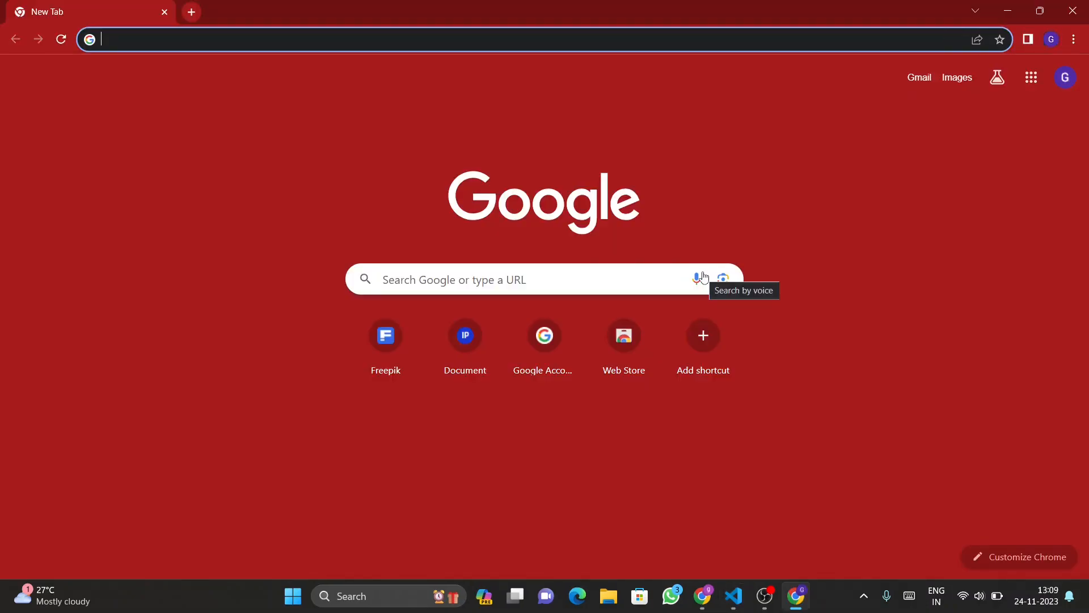
# - Search Google for cloudinary and open the official Cloudinary website
pyautogui.write('cloudi')
pyautogui.press('Down')
pyautogui.press('Return')
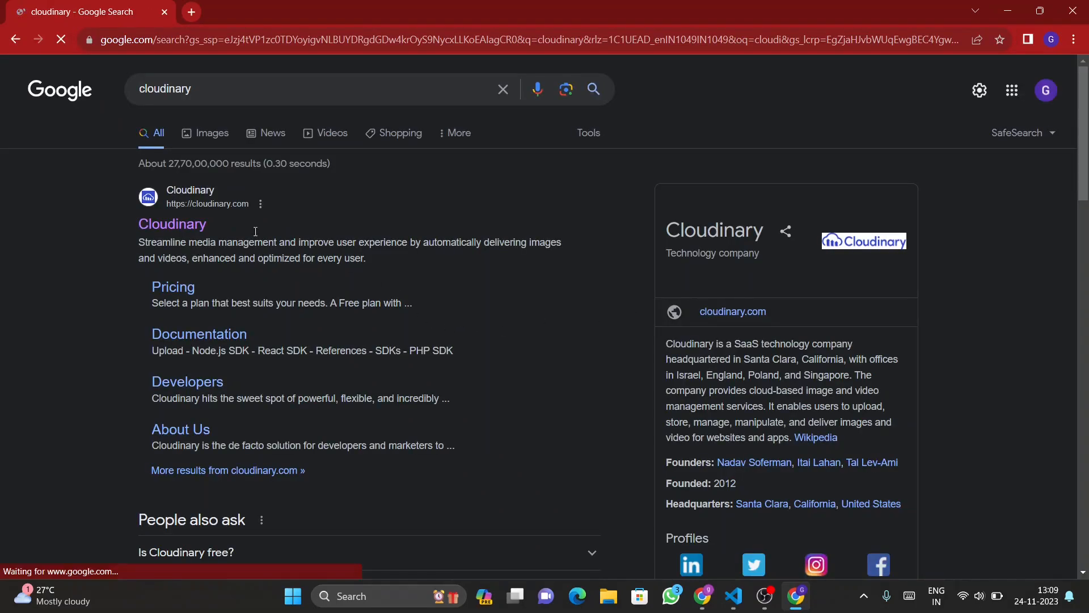
pyautogui.click(204, 223)
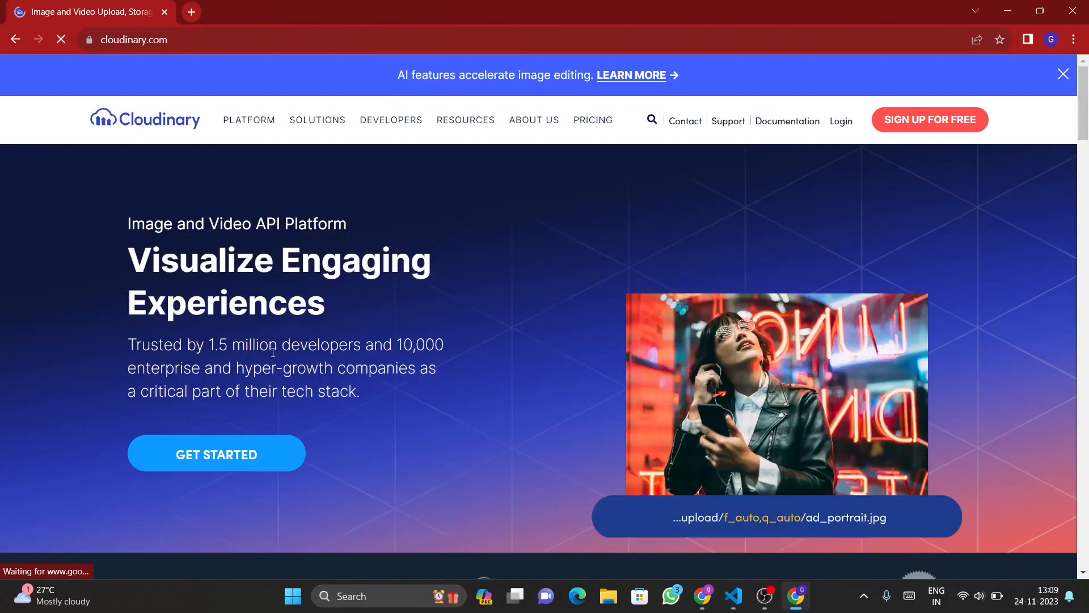
pyautogui.scroll(-1, 362, 341)
pyautogui.scroll(1, 362, 340)
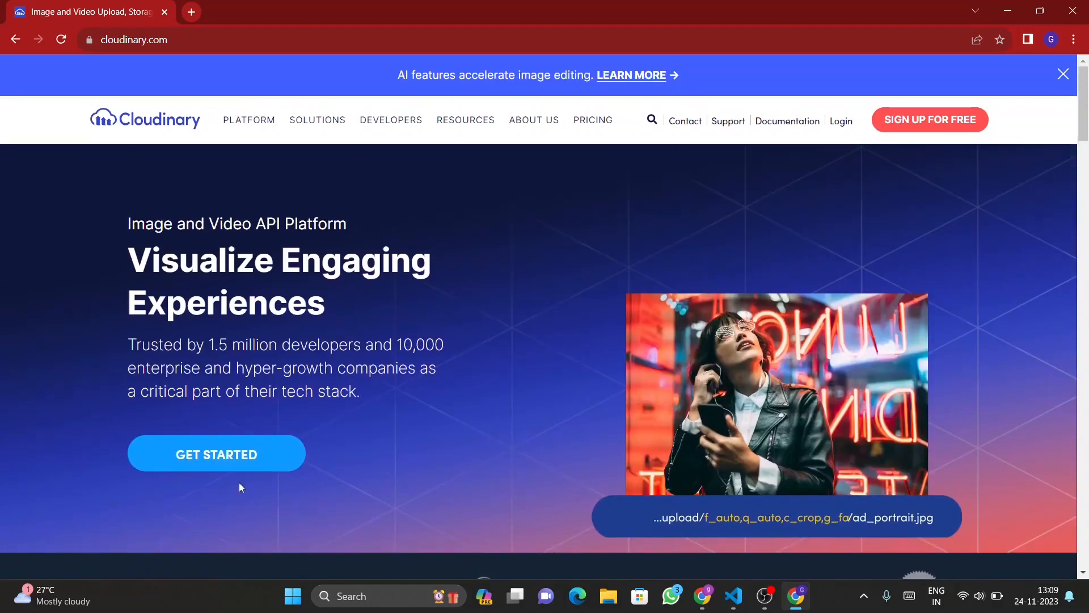
# - Sign up to Cloudinary with the existing Google account and dismiss the survey on reaching the Media Library
pyautogui.click(216, 453)
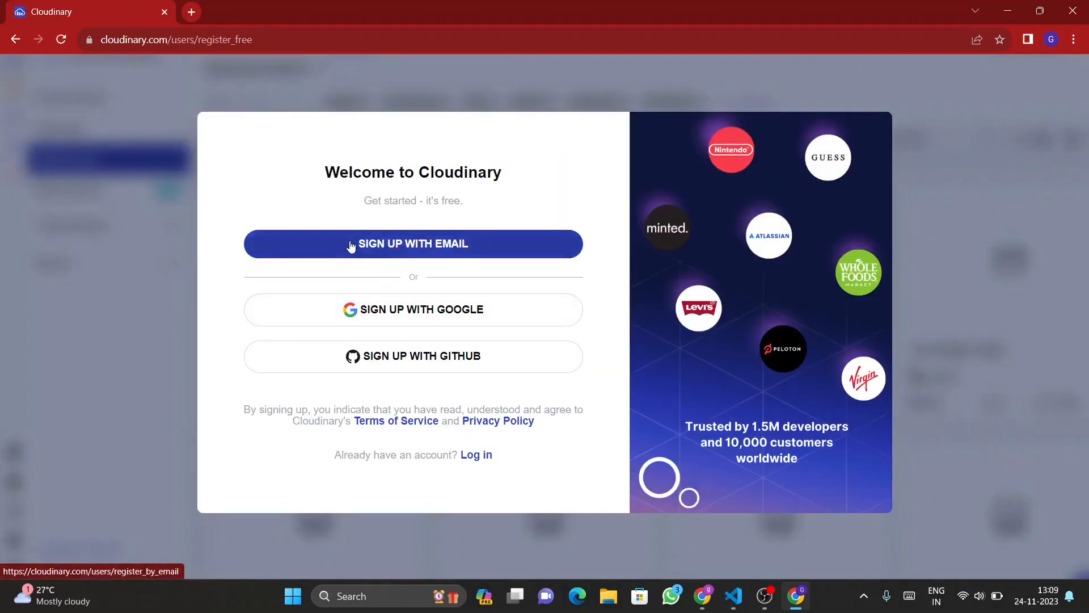
pyautogui.click(414, 309)
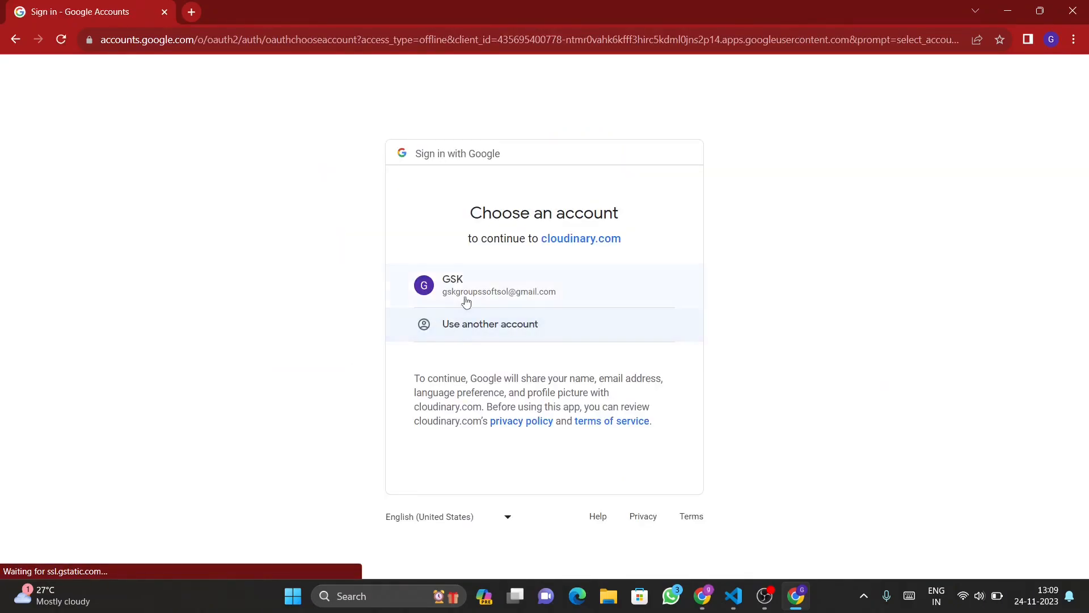
pyautogui.click(462, 292)
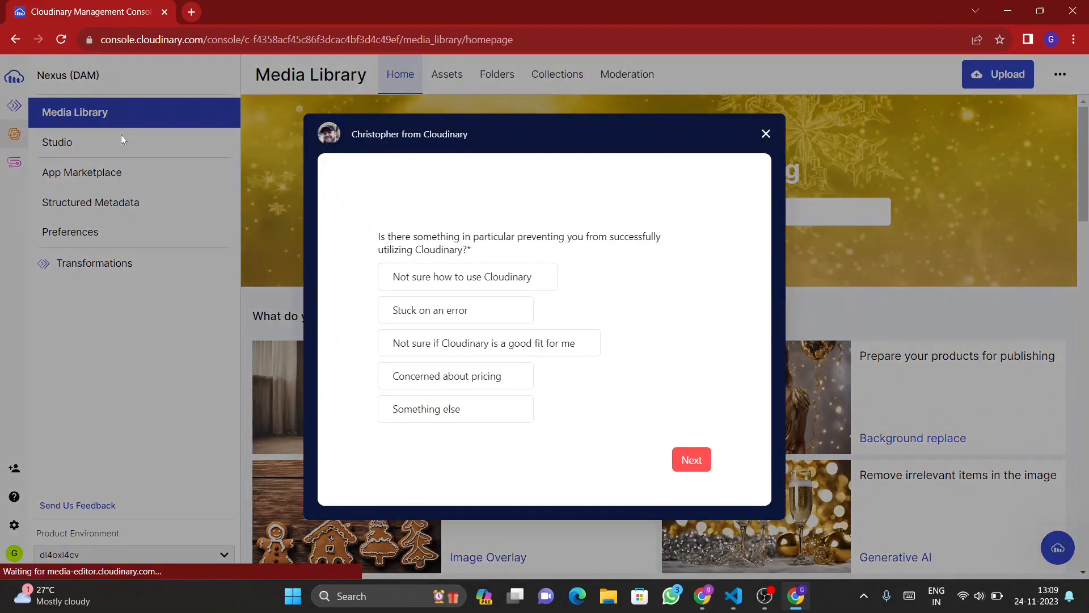
pyautogui.click(766, 133)
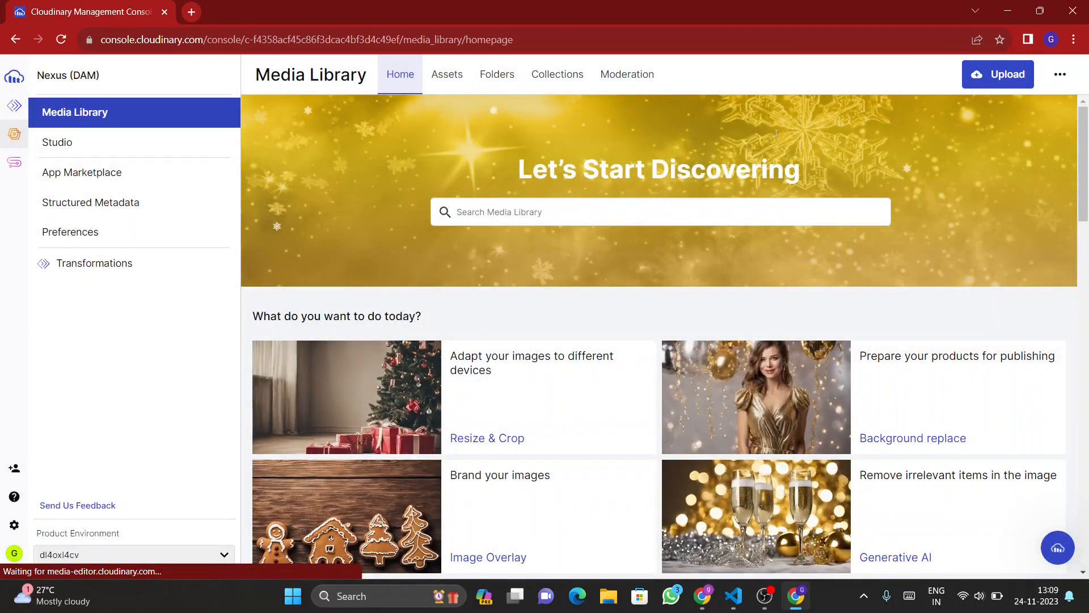
# - Upload the htmlcssjs-overview PNG from the Desktop's project file folder to the Media Library
pyautogui.click(989, 83)
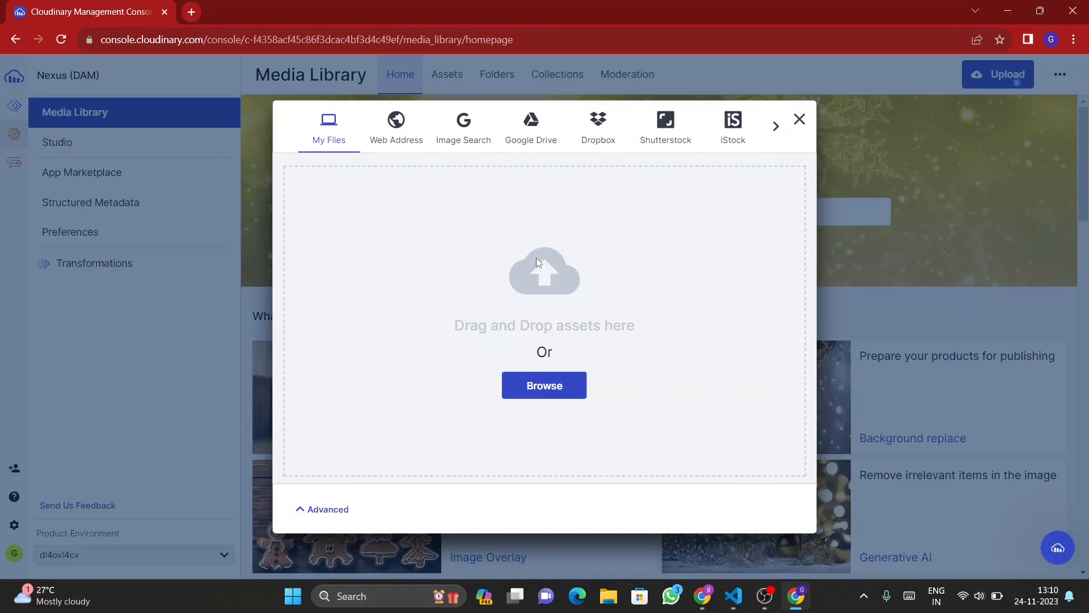
pyautogui.click(546, 402)
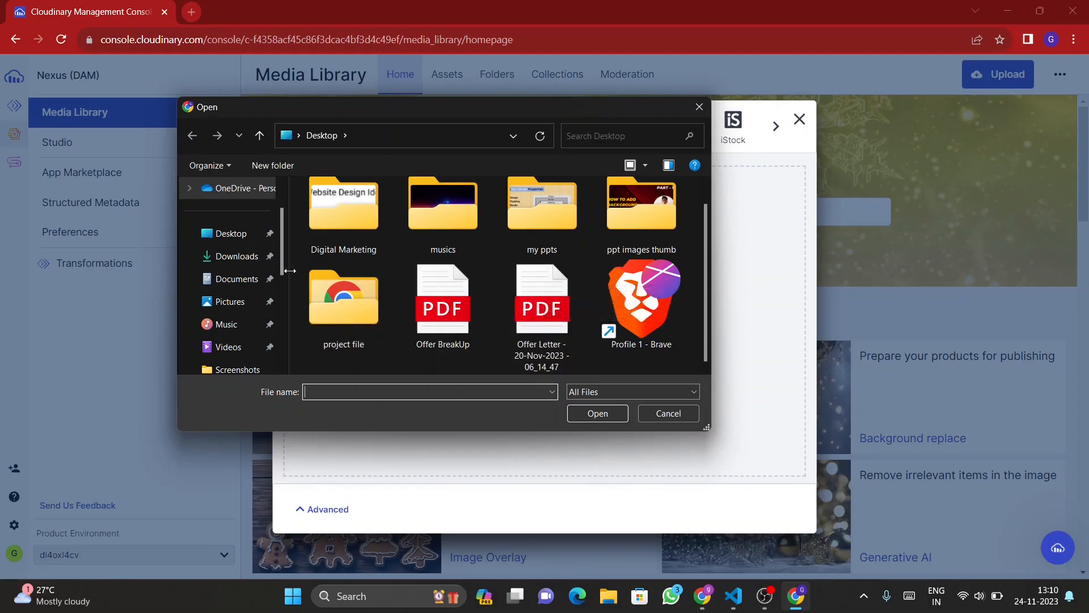
pyautogui.doubleClick(350, 297)
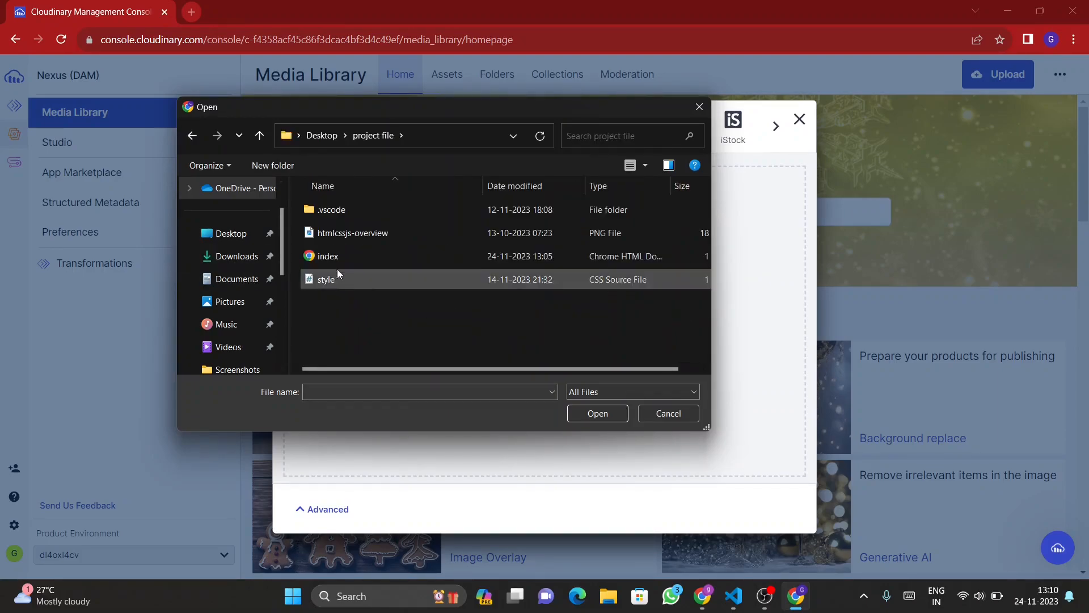
pyautogui.click(339, 236)
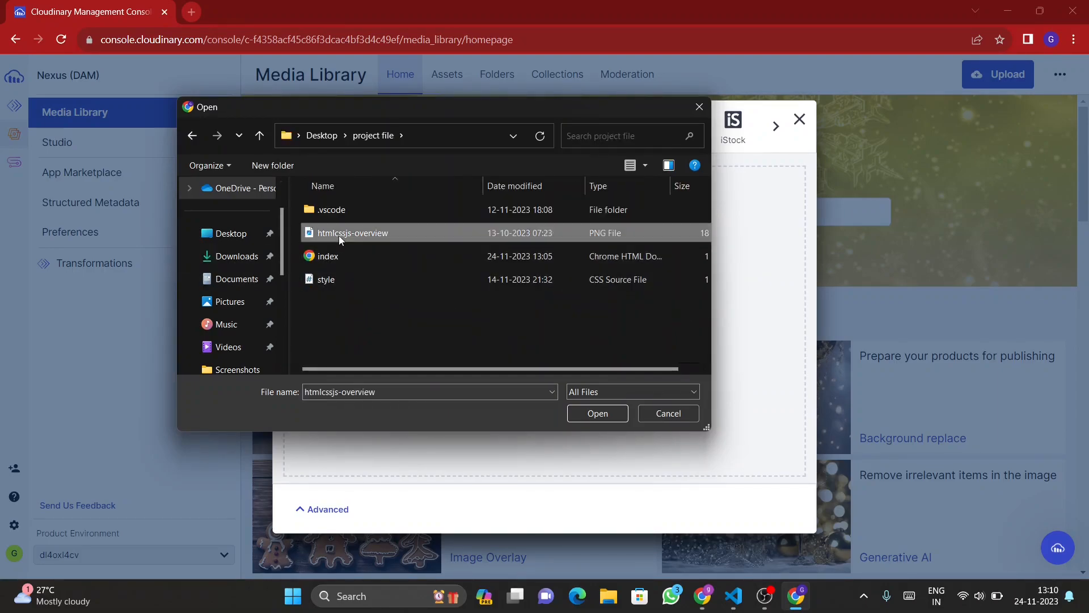
pyautogui.doubleClick(513, 233)
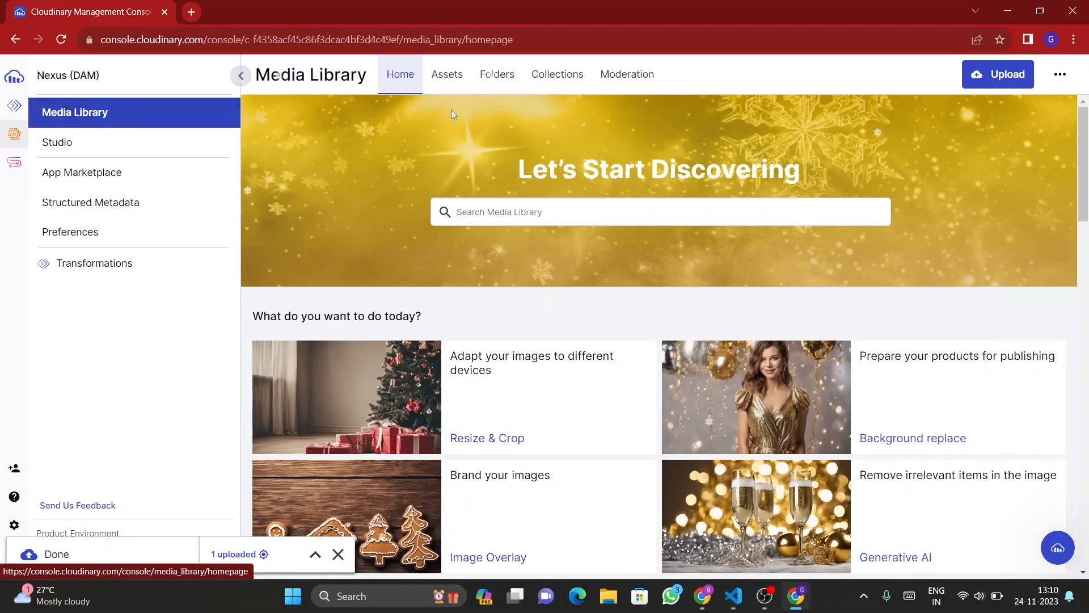
# - Open the uploaded htmlcssjs-overview image from the library's folders in its own tab and copy its full URL
pyautogui.click(493, 78)
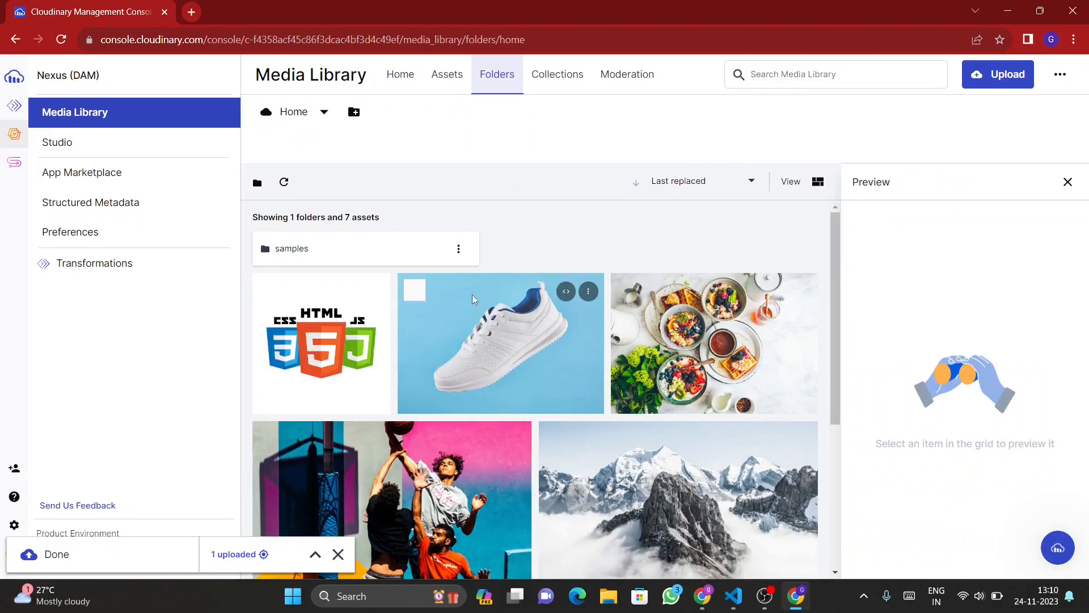
pyautogui.click(342, 323)
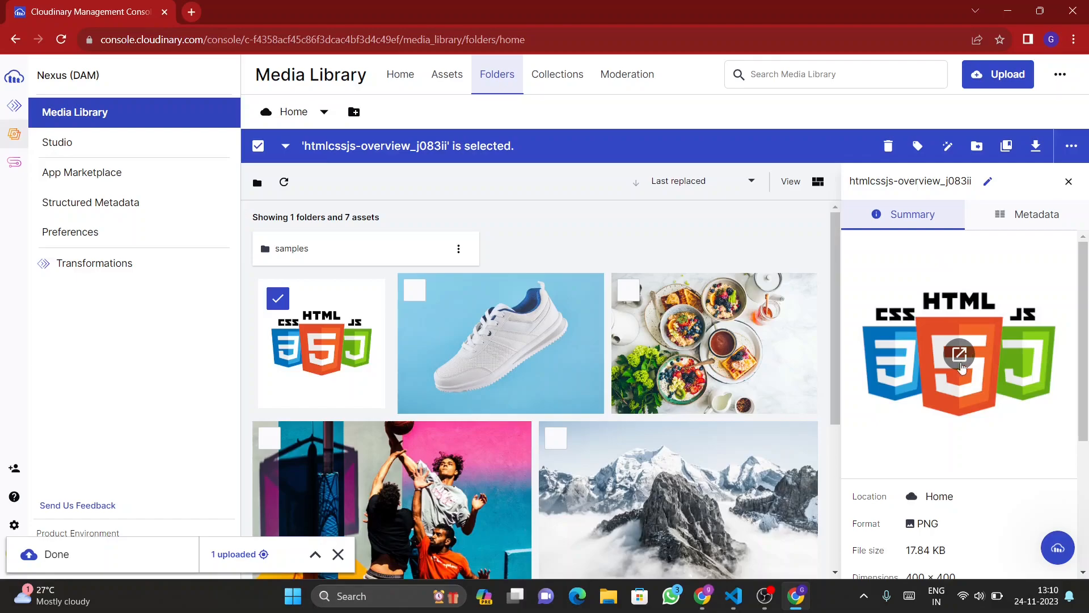
pyautogui.click(959, 354)
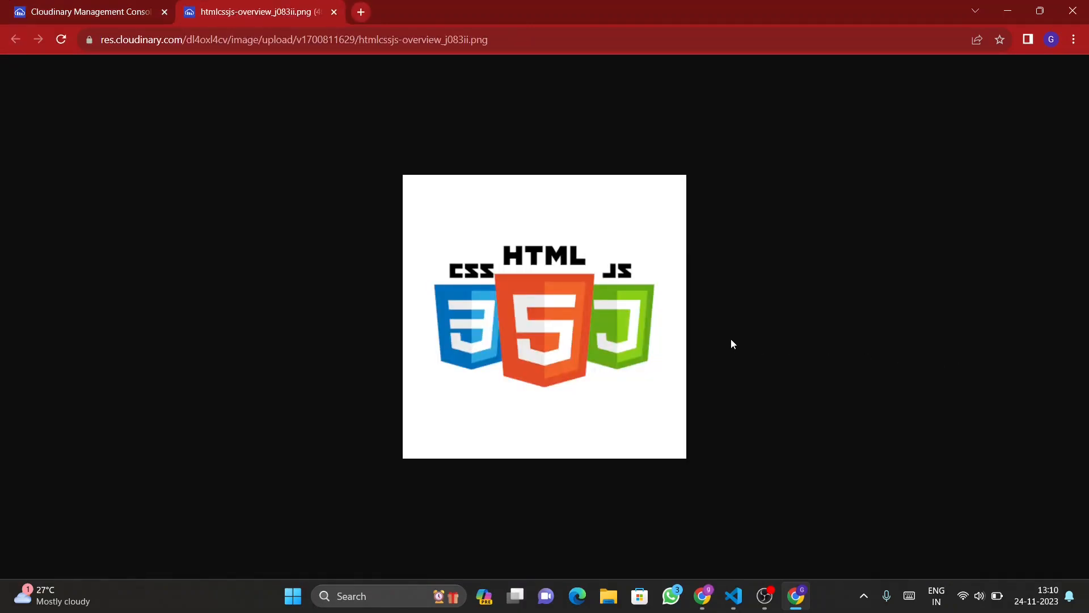
pyautogui.click(556, 46)
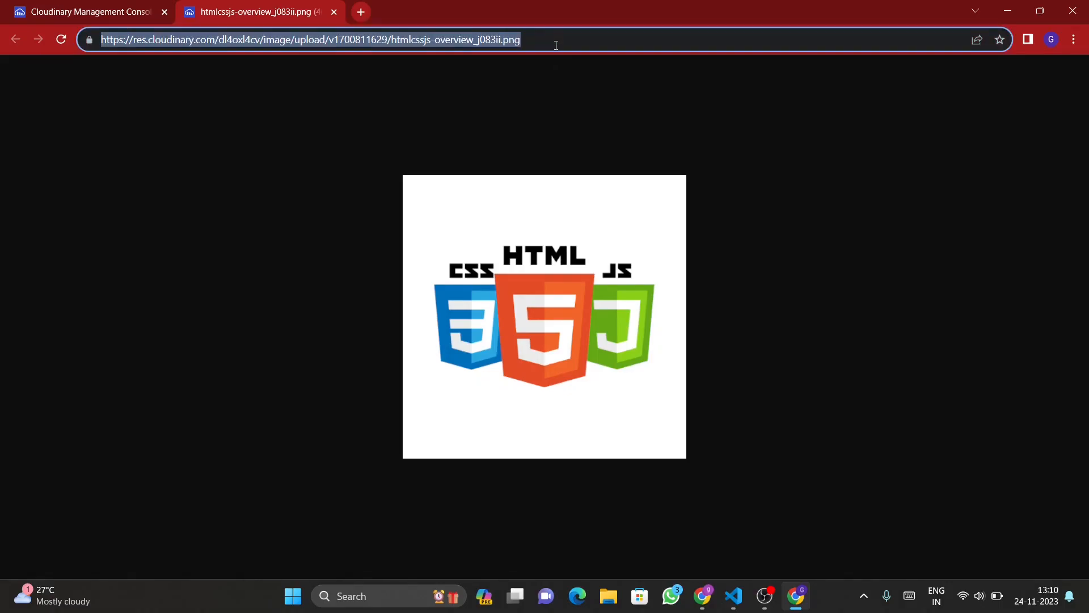
pyautogui.click(556, 46)
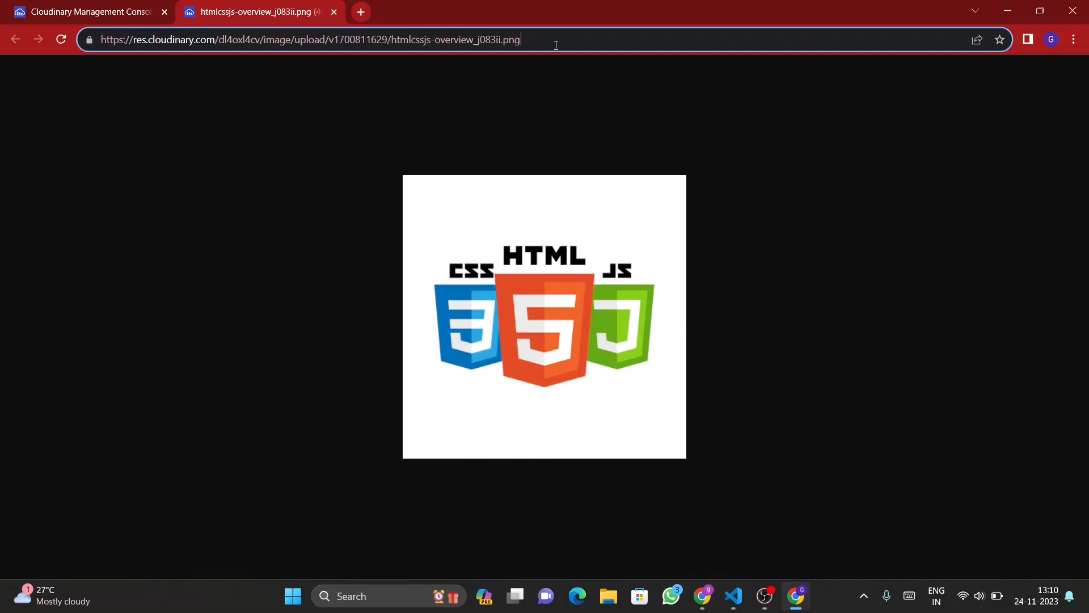
pyautogui.hotkey('ctrl', 'a')
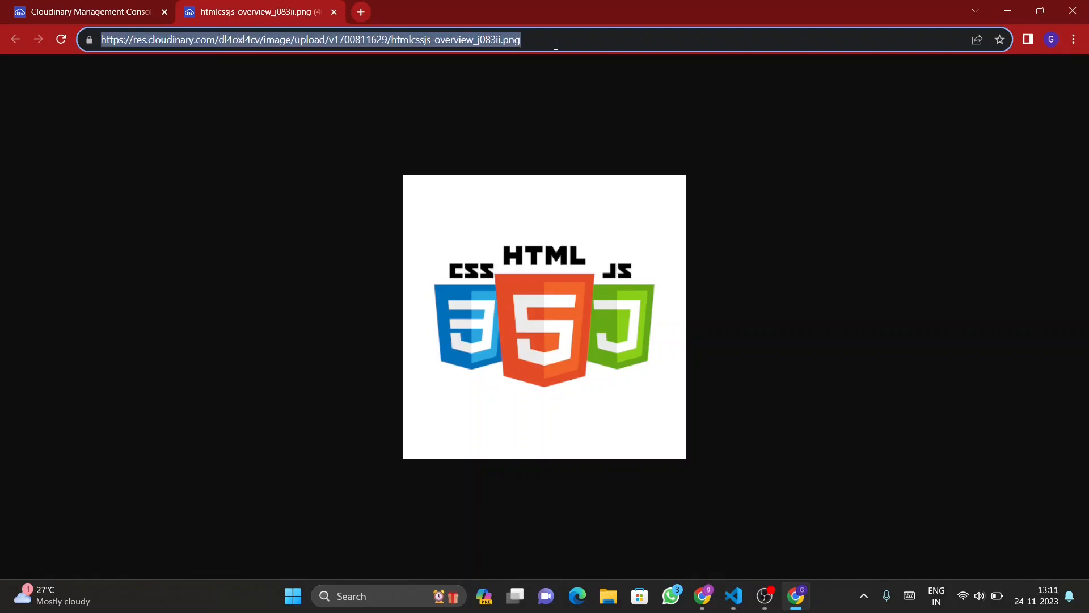
# - Switch to Visual Studio Code and replace the .card background-image URL in style.css with the copied Cloudinary image link
pyautogui.hotkey('alt', 'Tab')
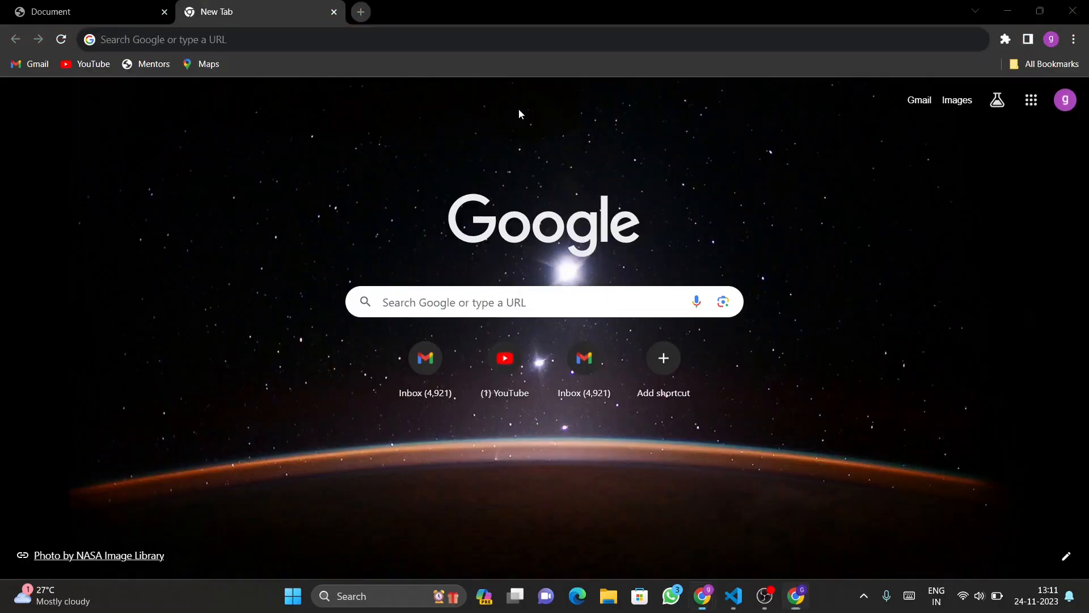
pyautogui.hotkey('alt', 'Tab')
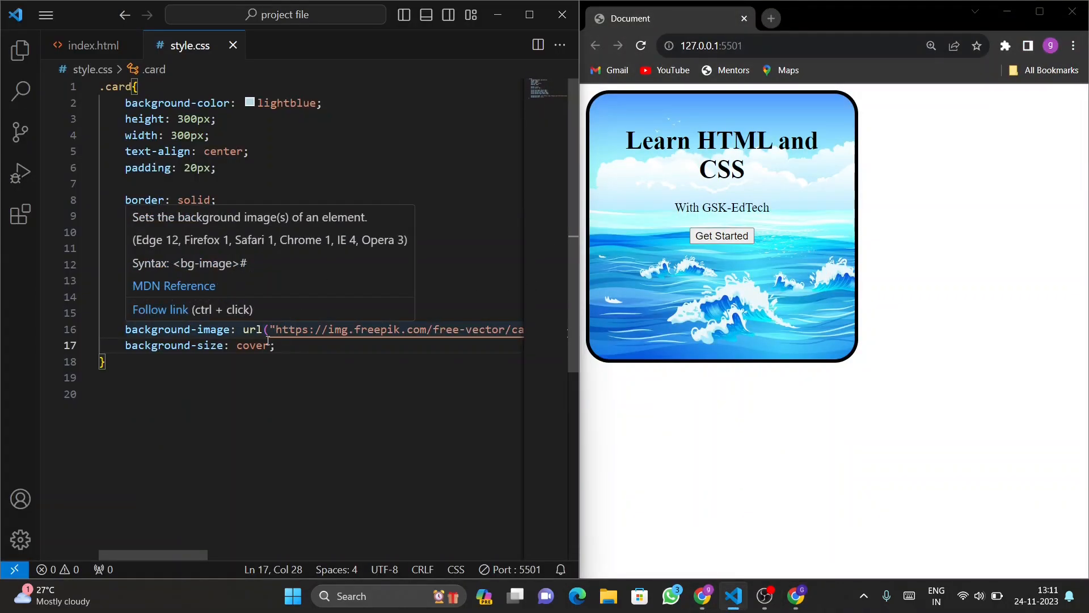
pyautogui.press('Down')
pyautogui.moveTo(276, 332); pyautogui.dragTo(505, 334)
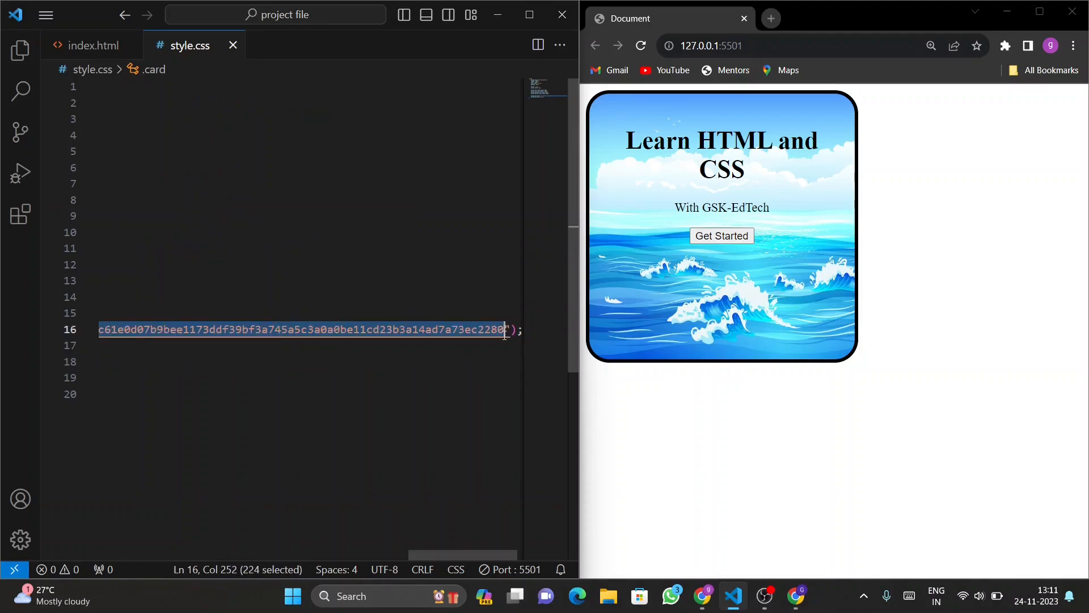
pyautogui.hotkey('ctrl', 'v')
pyautogui.click(506, 331)
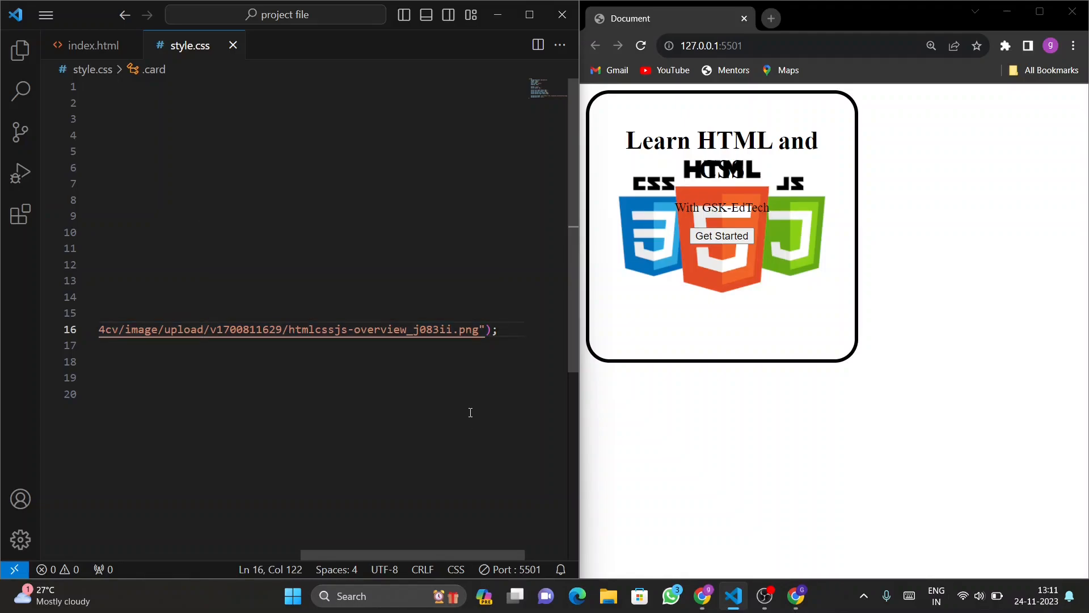
# - Return to the Cloudinary Media Library in Chrome and open the cld-sample-3 basketball image in its own tab
pyautogui.click(797, 596)
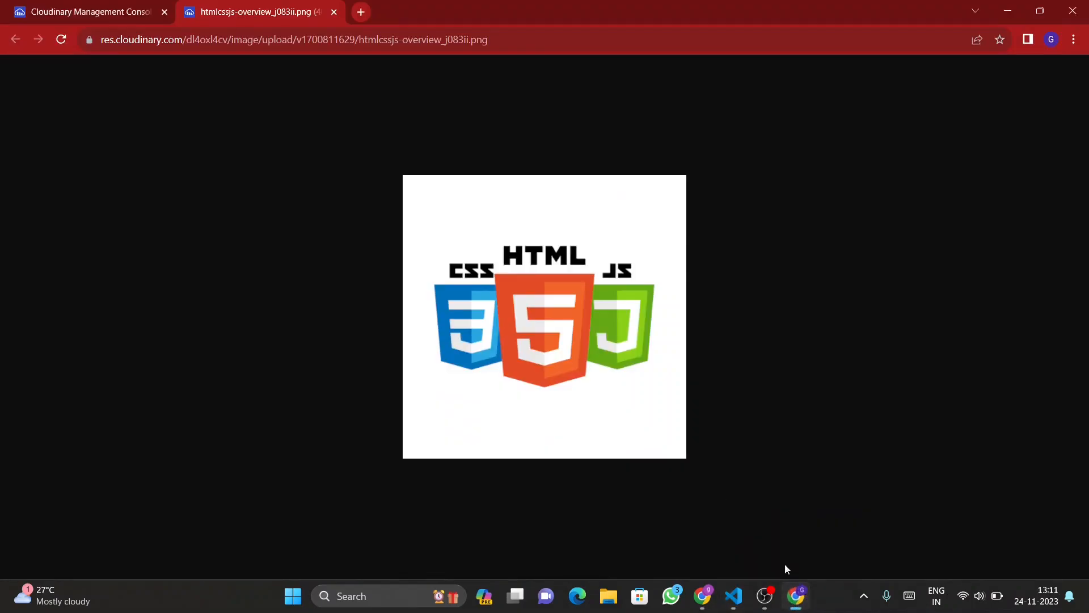
pyautogui.click(91, 12)
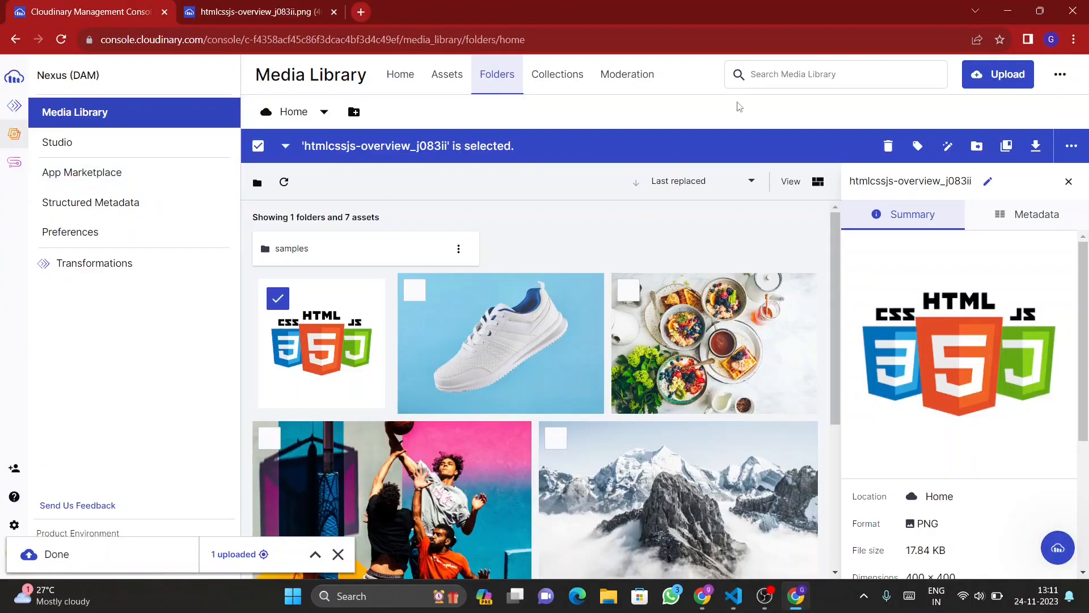
pyautogui.scroll(-2, 709, 352)
pyautogui.scroll(2, 586, 393)
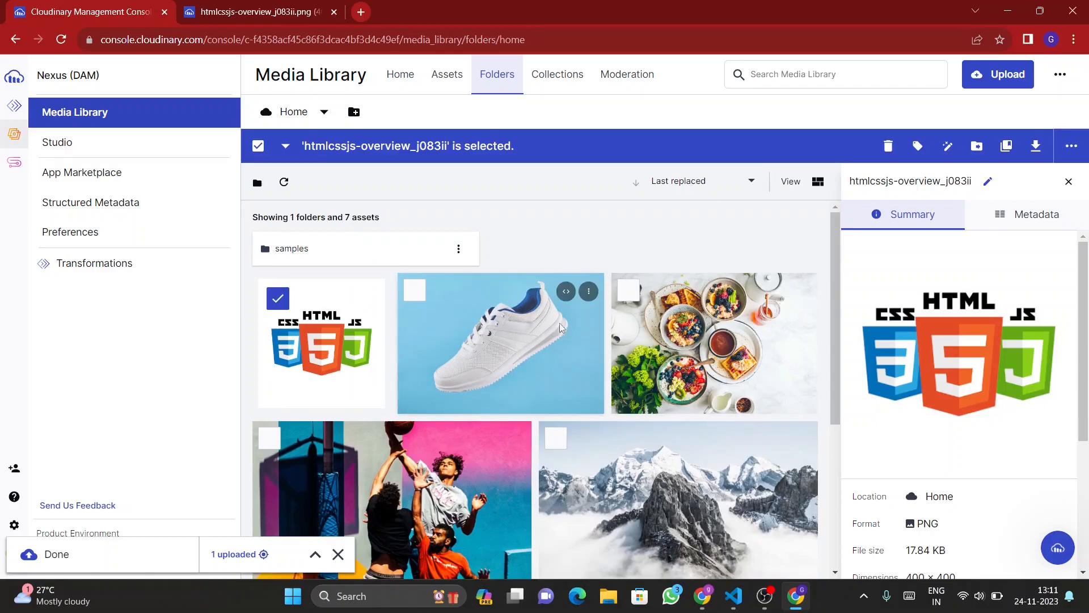
pyautogui.scroll(-2, 542, 352)
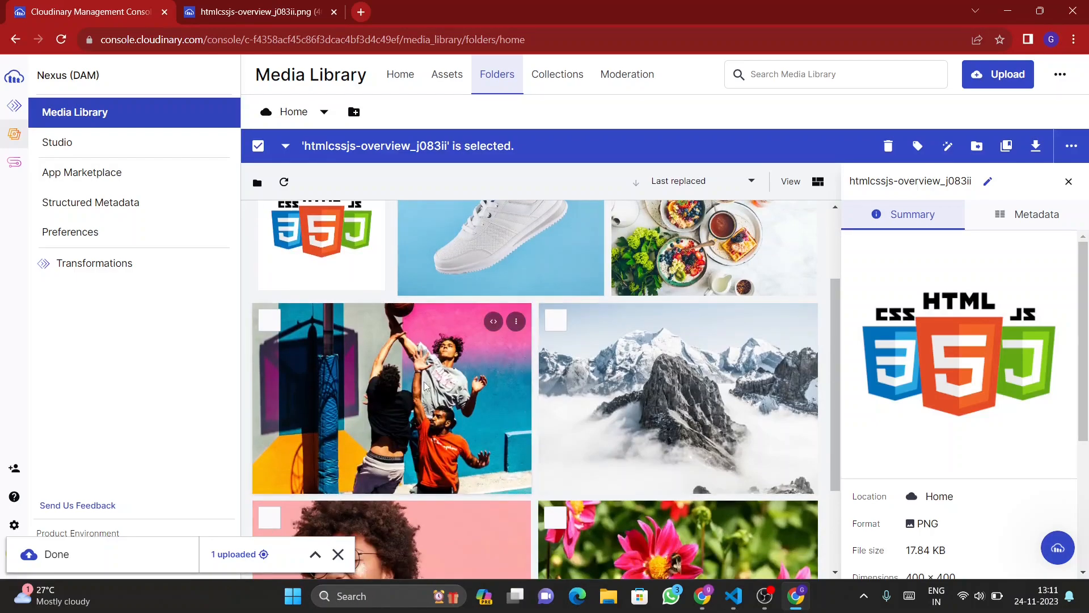
pyautogui.click(425, 385)
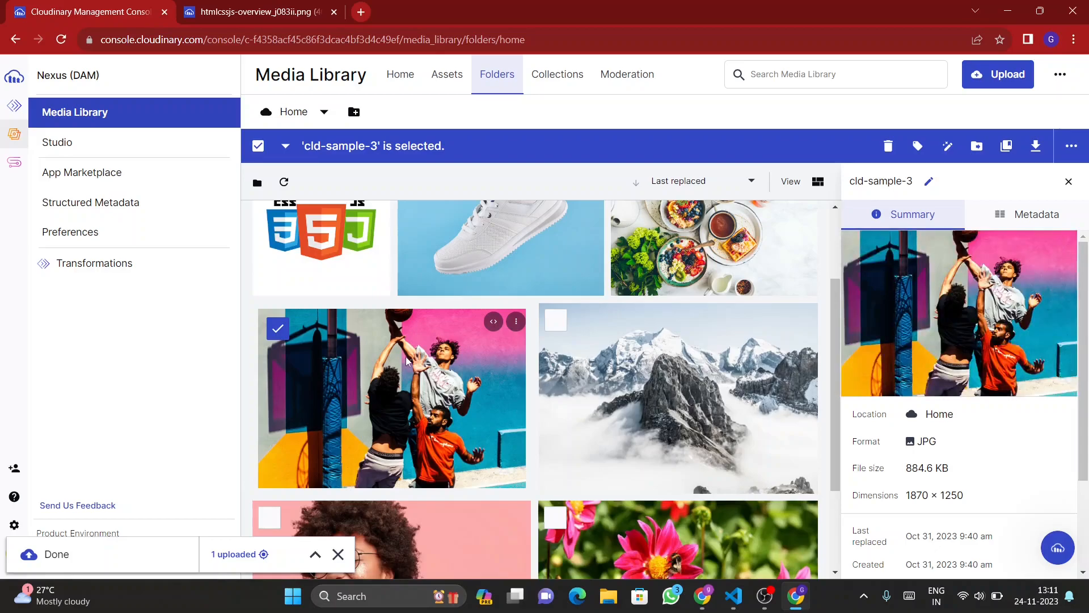
pyautogui.scroll(-2, 432, 364)
pyautogui.scroll(2, 418, 352)
pyautogui.click(961, 313)
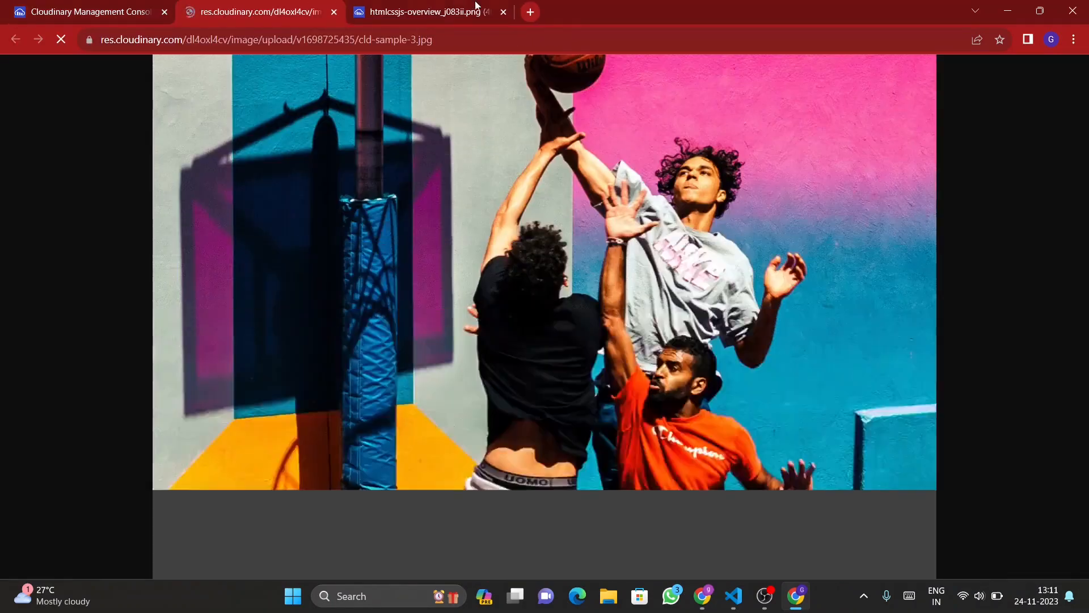
# - Close the htmlcssjs-overview image tab and copy the full URL of the cld-sample-3 image
pyautogui.click(502, 12)
pyautogui.click(477, 40)
pyautogui.click(549, 35)
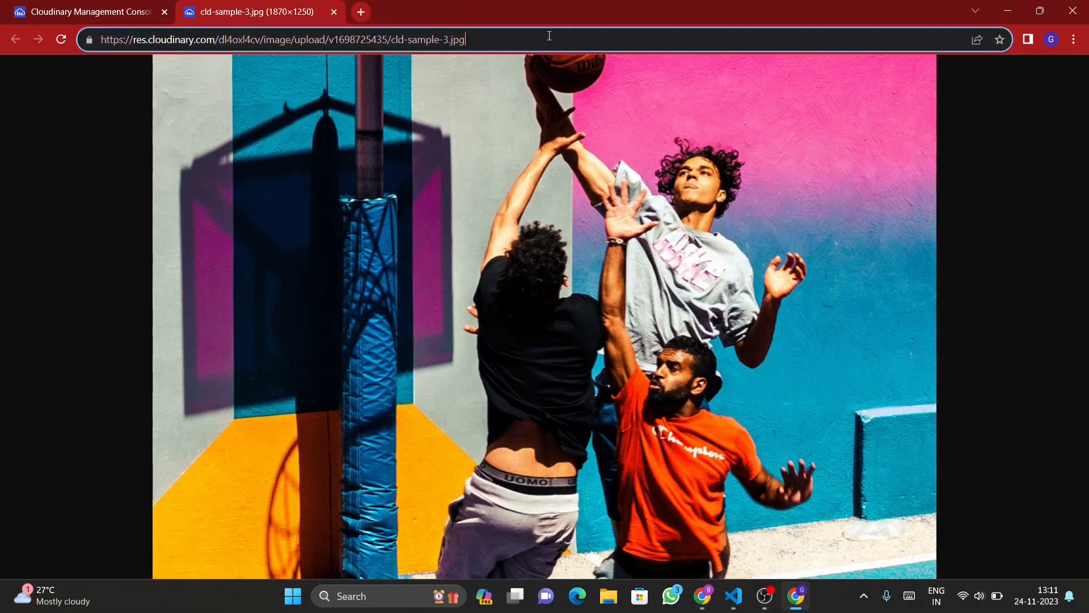
pyautogui.moveTo(552, 41); pyautogui.dragTo(96, 41)
pyautogui.hotkey('ctrl', 'c')
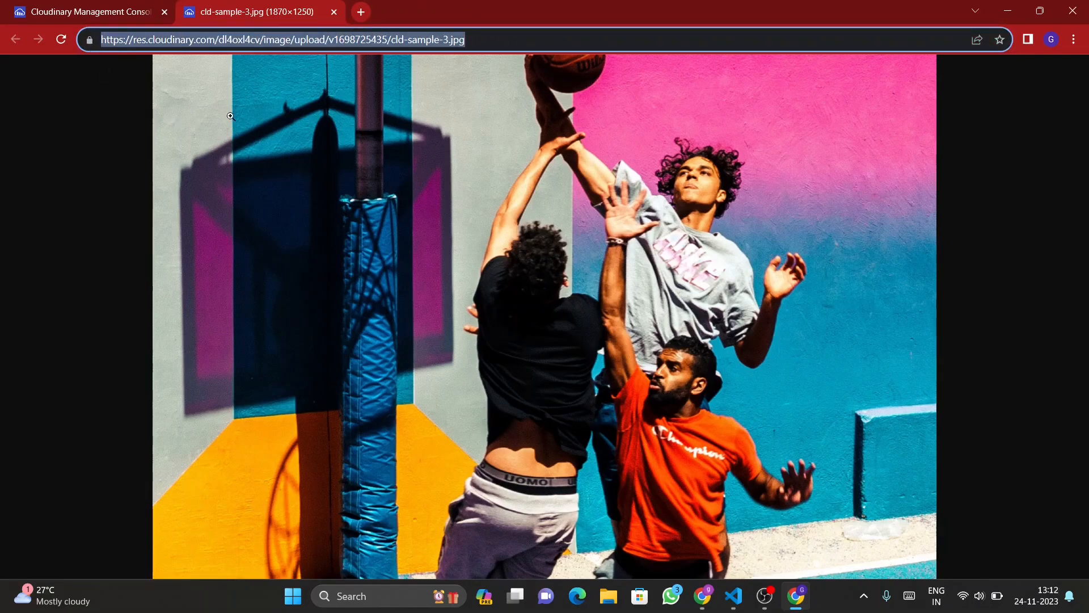
# - Switch to Visual Studio Code and replace the .card background-image URL in style.css with the copied cld-sample-3.jpg link
pyautogui.hotkey('alt', 'Tab')
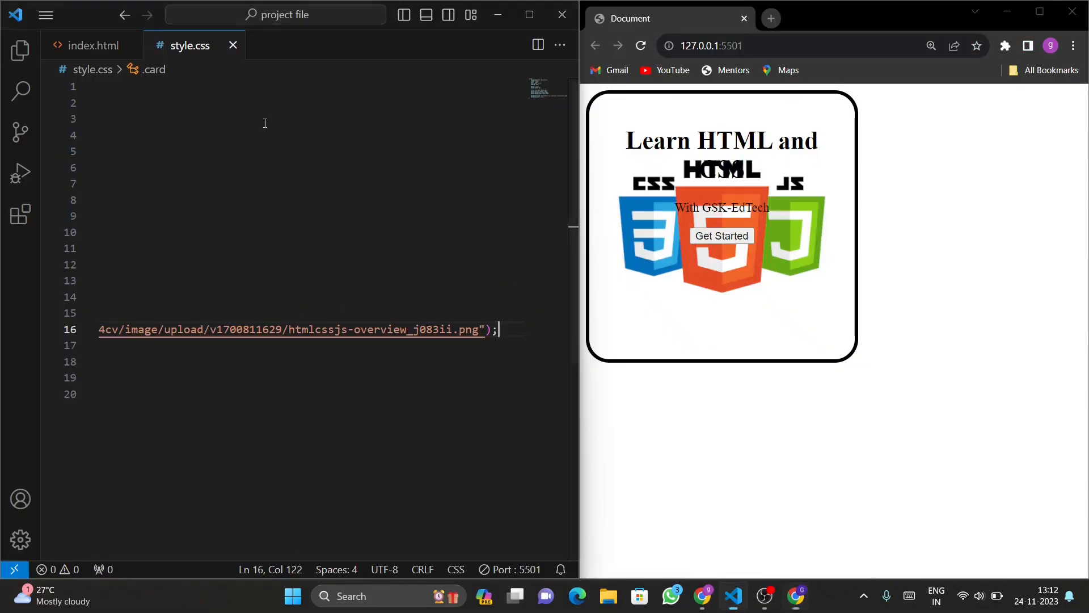
pyautogui.moveTo(487, 337); pyautogui.dragTo(274, 329)
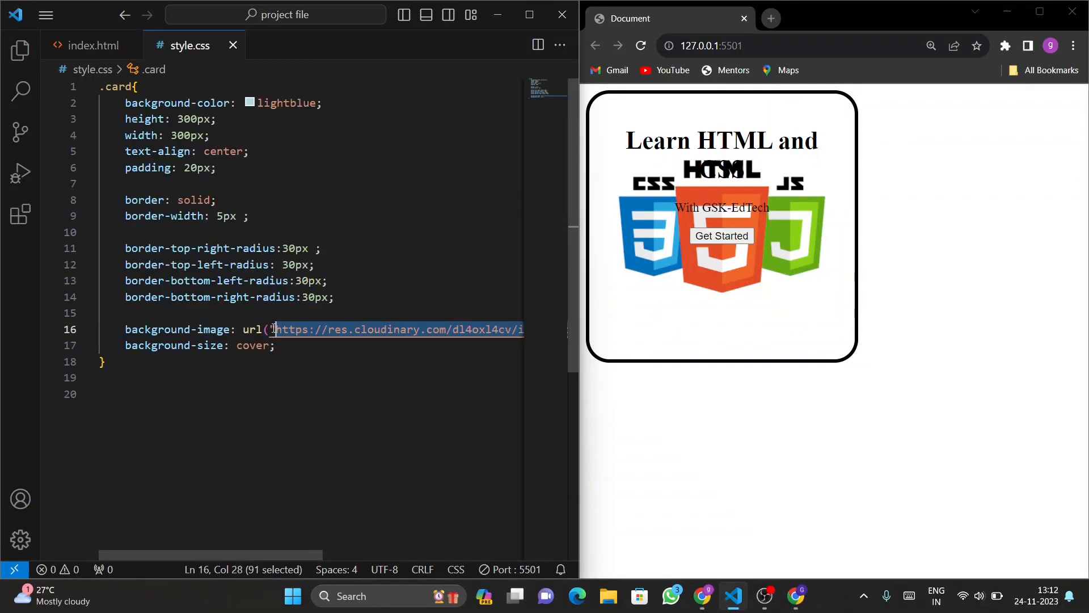
pyautogui.hotkey('ctrl', 'v')
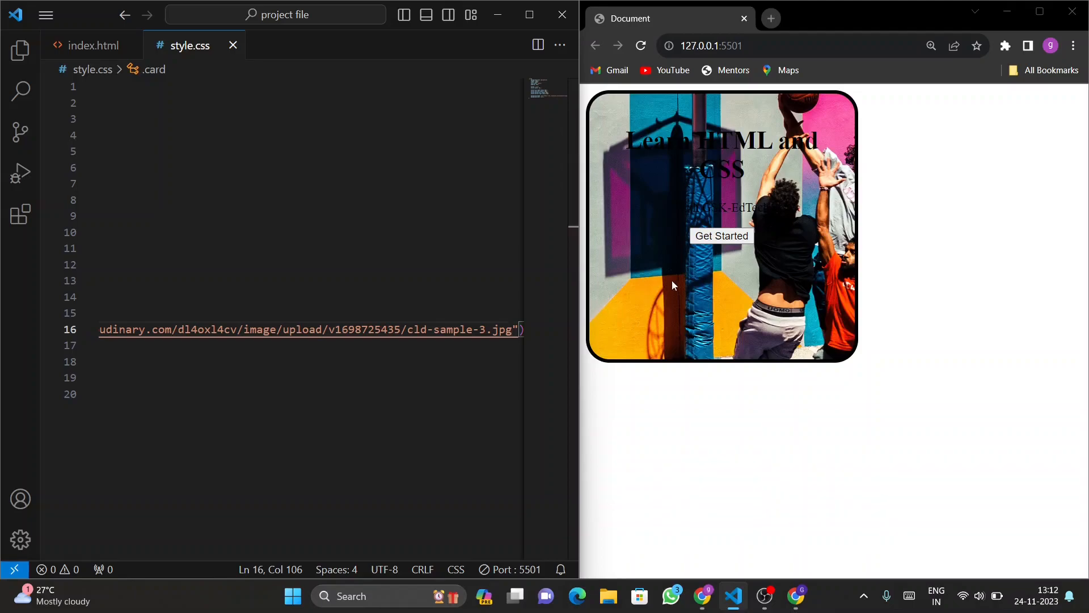
# - Return to the Cloudinary Media Library in Chrome and close the cld-sample-3 image tab
pyautogui.keyDown('ctrl'); pyautogui.click(441, 329); pyautogui.keyUp('ctrl')
pyautogui.click(84, 4)
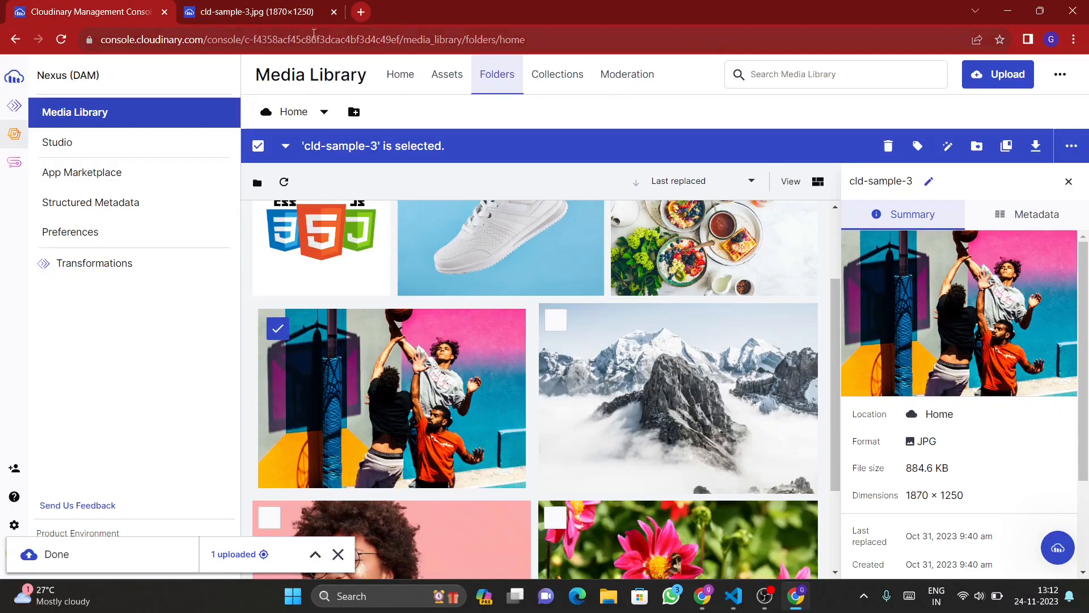
pyautogui.click(333, 12)
pyautogui.click(1028, 83)
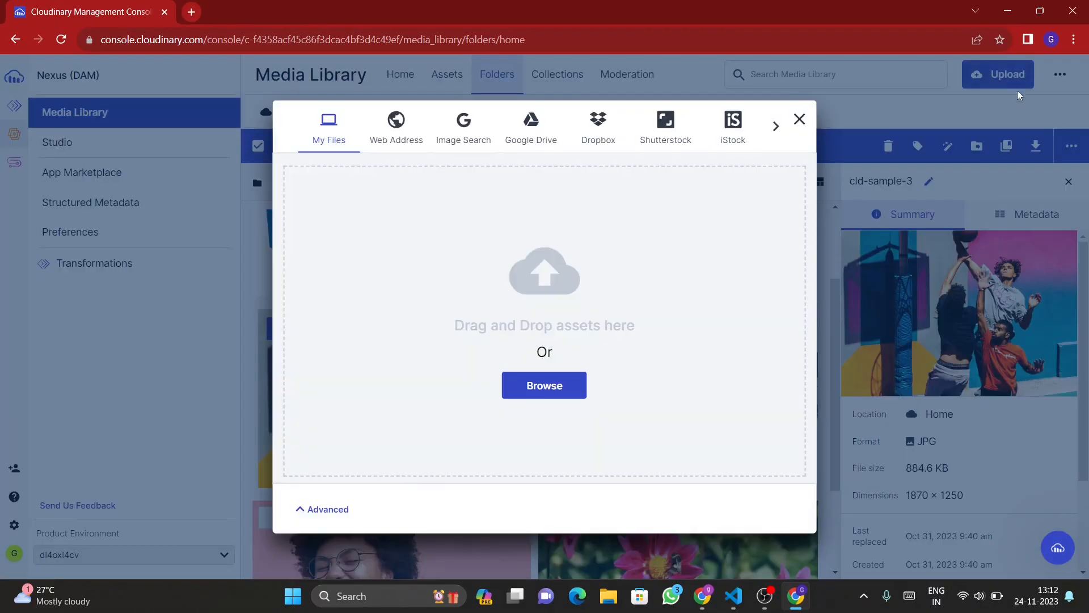
pyautogui.click(538, 383)
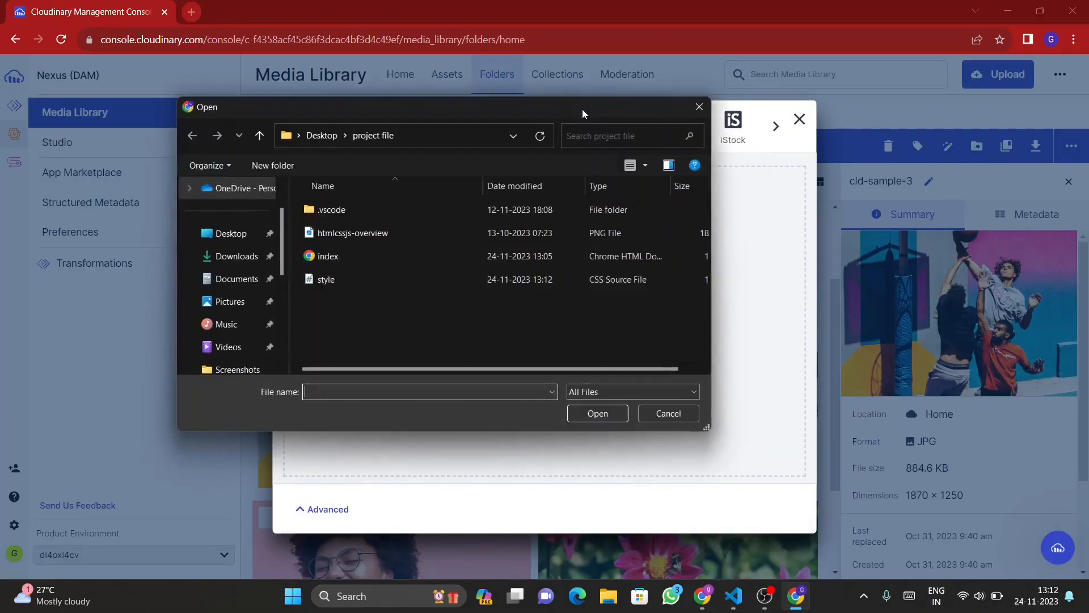
pyautogui.click(701, 107)
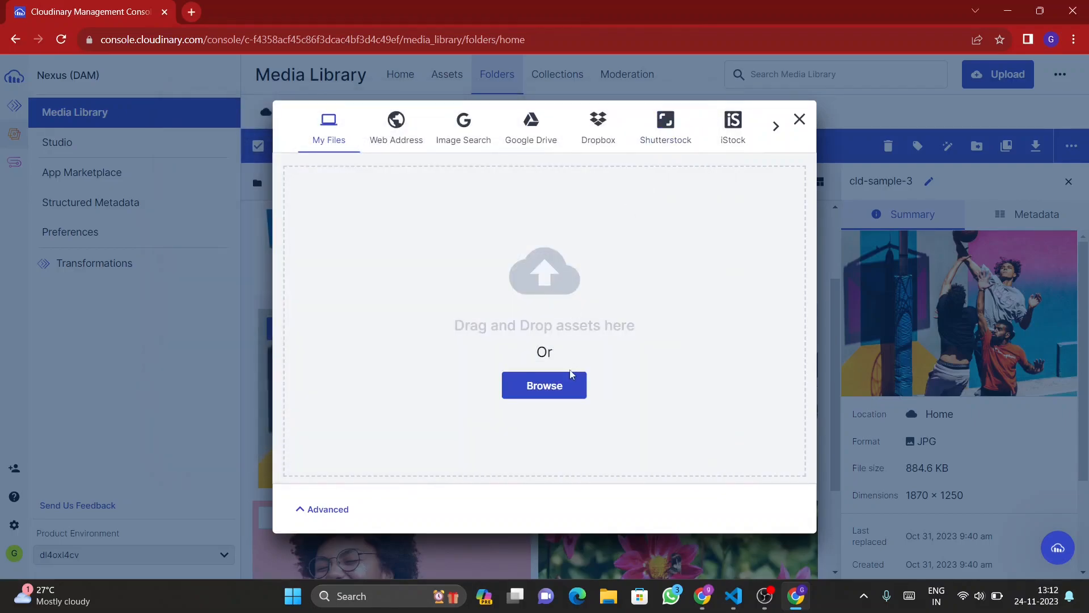
pyautogui.click(799, 119)
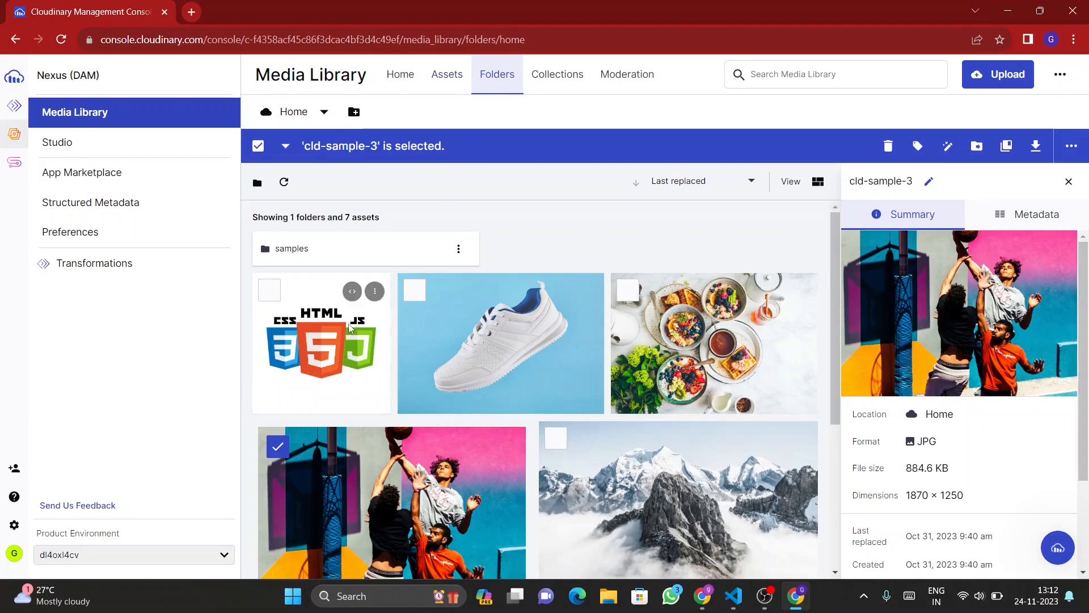
# - Copy the htmlcssjs-overview image's URL from the Media Library, then return to Visual Studio Code and examine the .card background-image URL in style.css
pyautogui.click(352, 292)
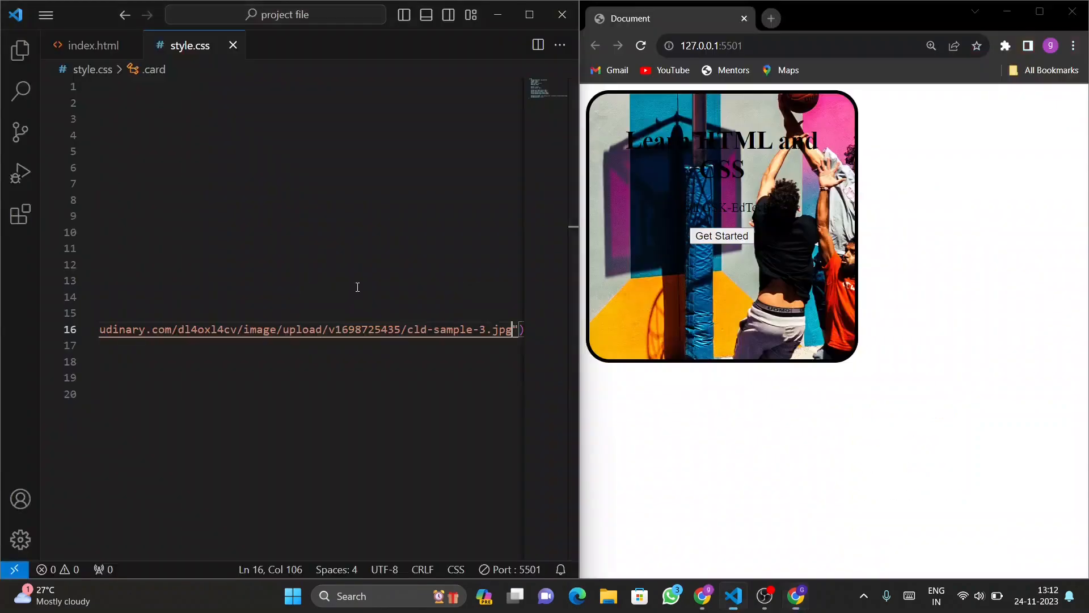
pyautogui.hscroll(-5, 243, 347)
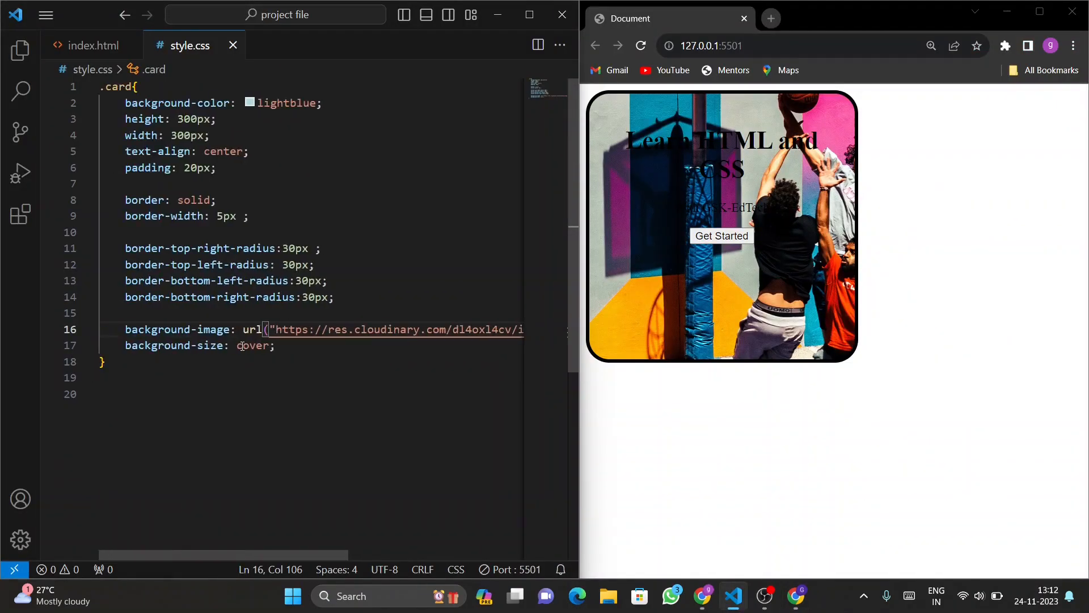
pyautogui.moveTo(275, 329); pyautogui.dragTo(430, 332)
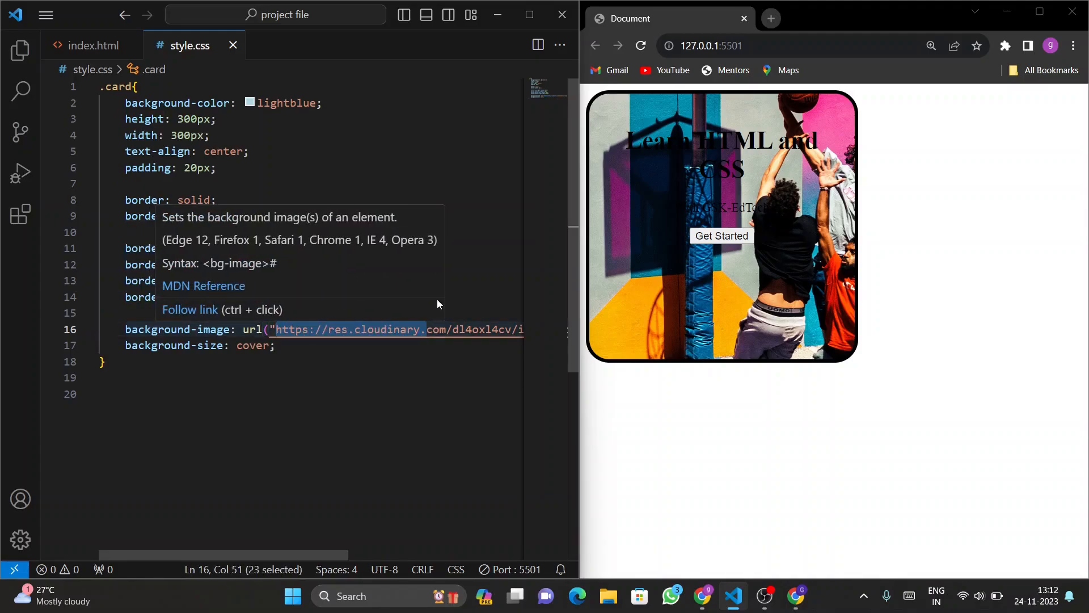
pyautogui.click(419, 367)
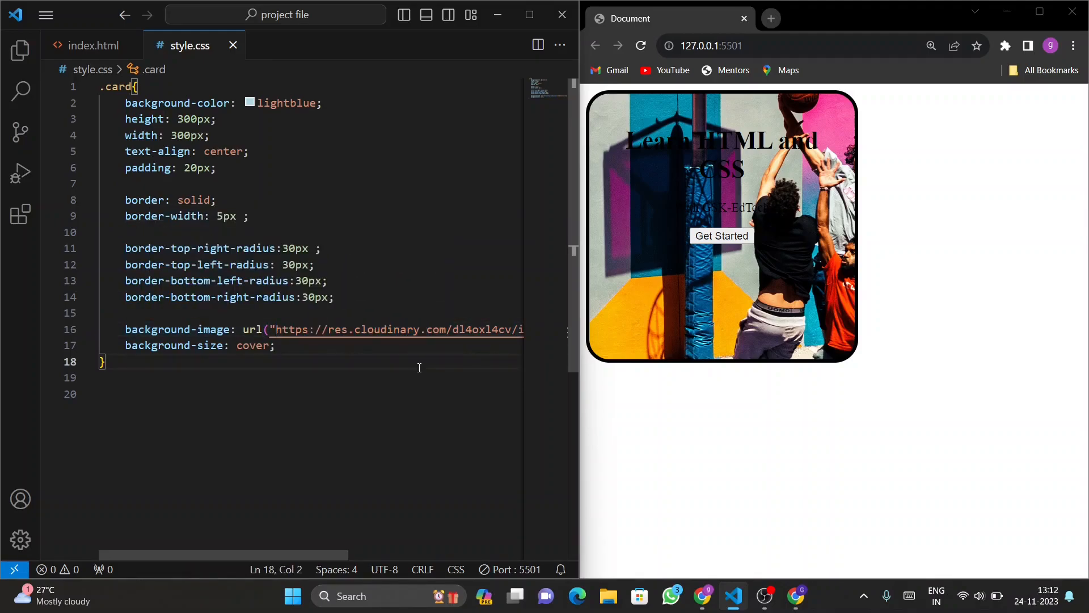
pyautogui.click(417, 346)
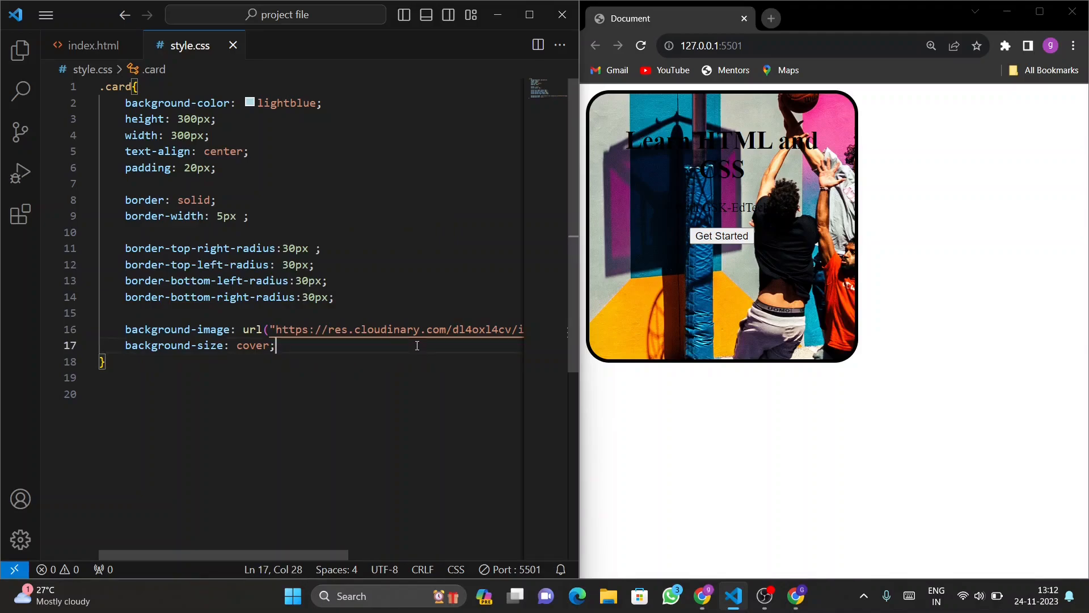